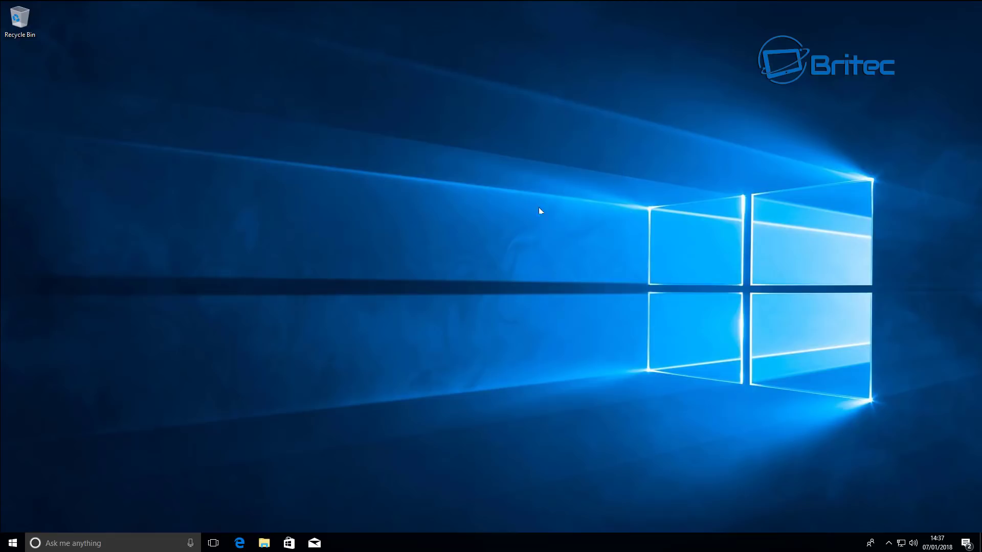
# - From Edge's Download Windows 10 page, download MediaCreationTool.exe (17.8 MB) and run it
pyautogui.click(239, 543)
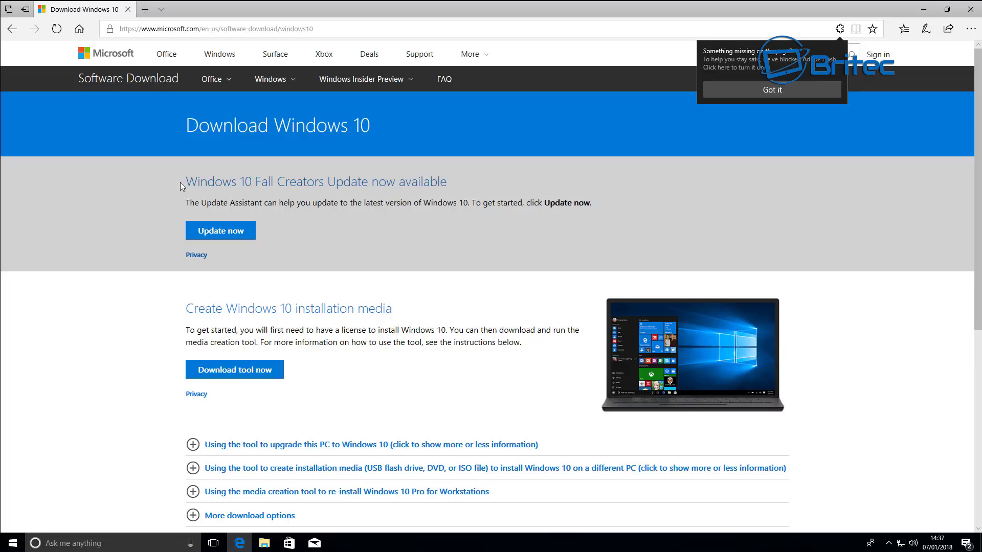
pyautogui.moveTo(184, 181); pyautogui.dragTo(367, 185)
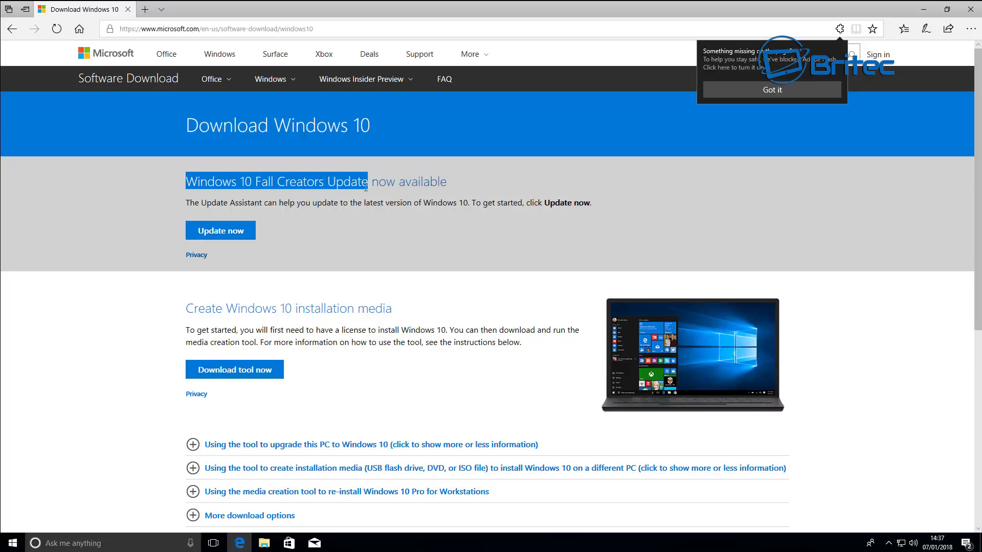
pyautogui.click(321, 195)
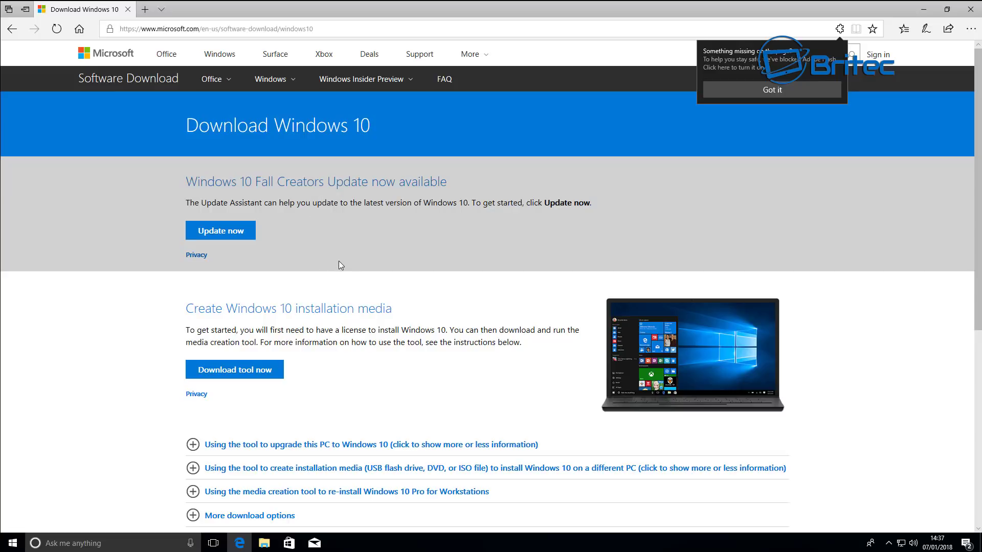
pyautogui.click(252, 374)
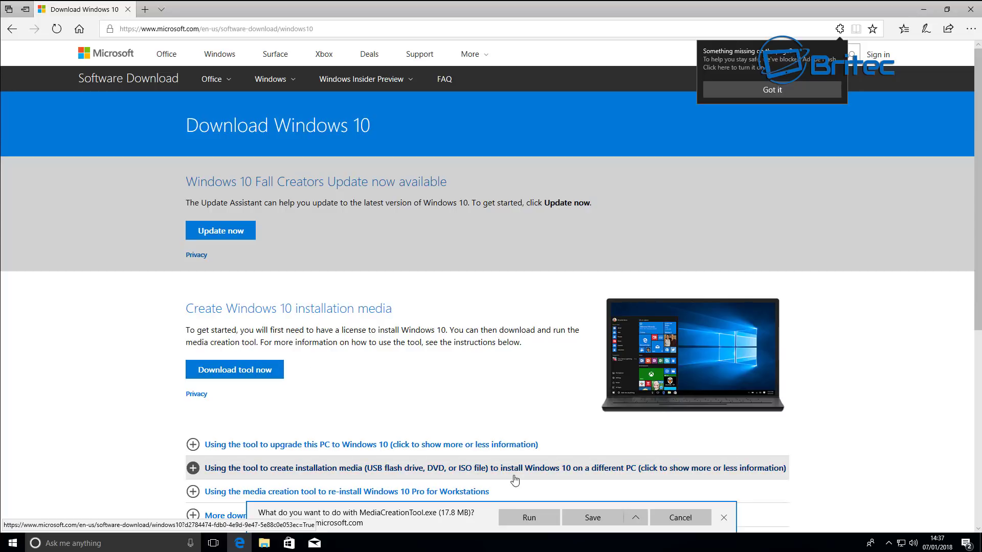
pyautogui.click(529, 521)
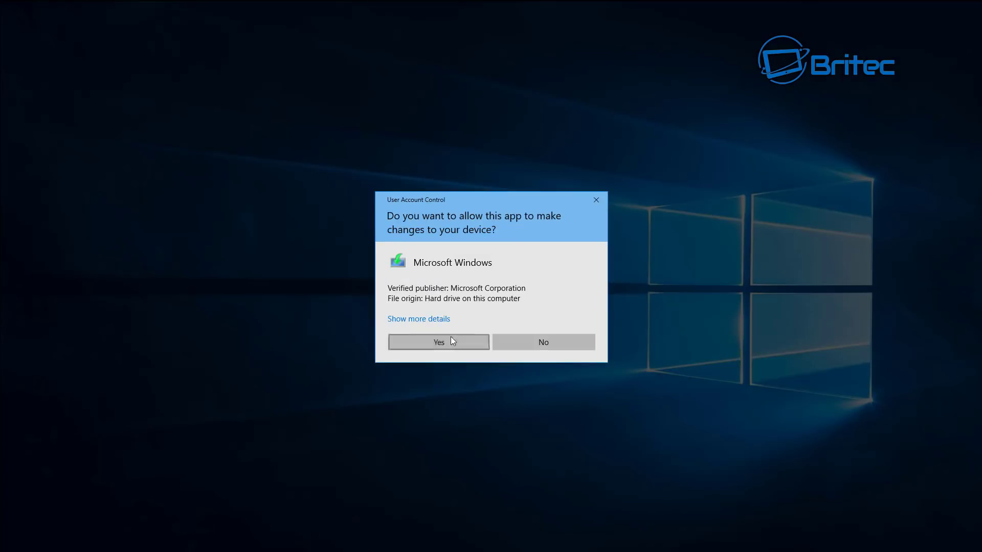
# - Allow the tool to change the device, accept its license terms, and choose 'Create installation media'
pyautogui.click(450, 339)
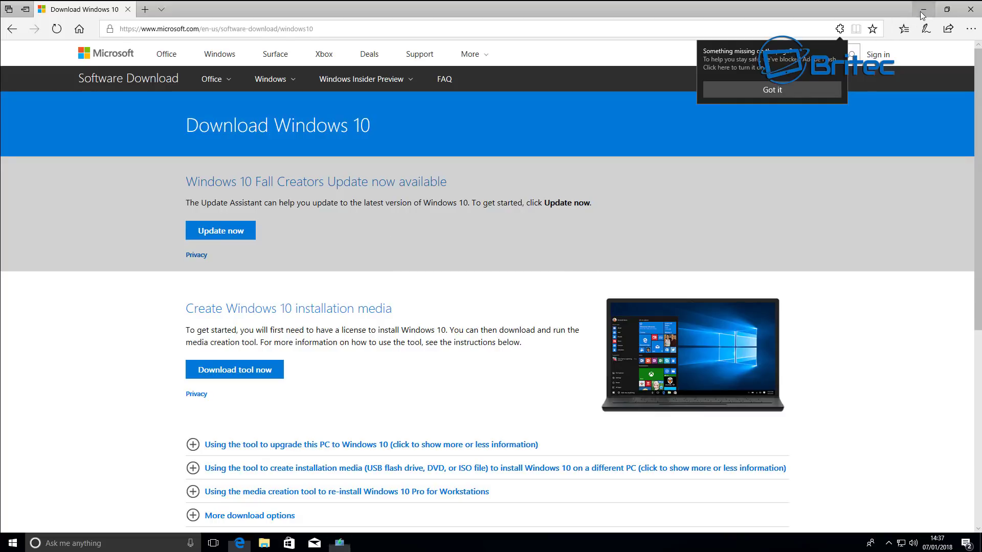
pyautogui.click(917, 13)
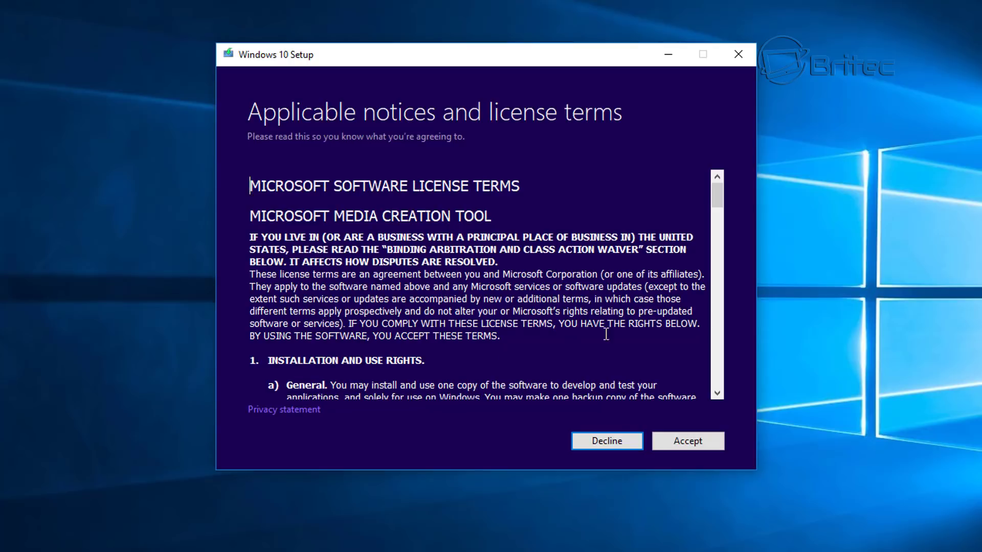
pyautogui.click(701, 443)
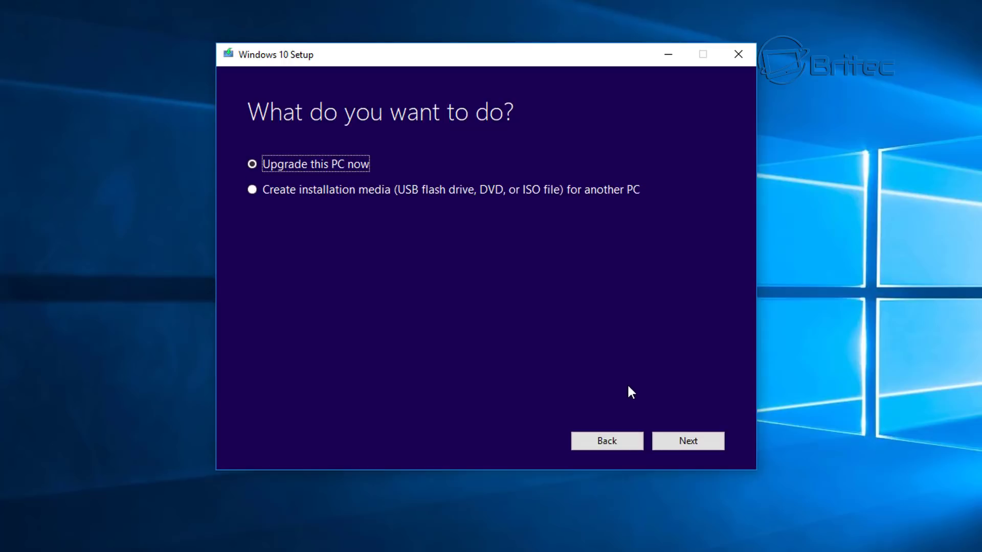
pyautogui.click(265, 193)
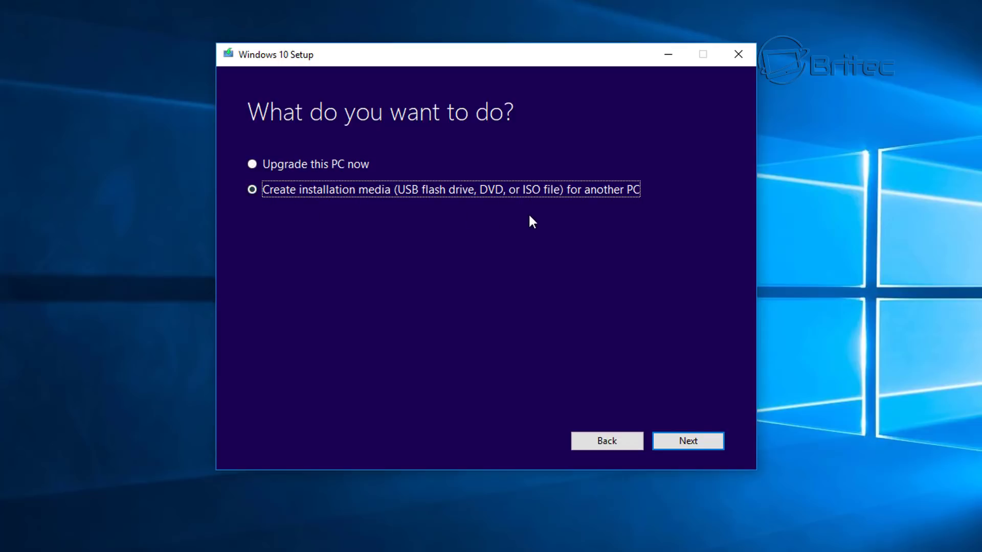
pyautogui.click(705, 445)
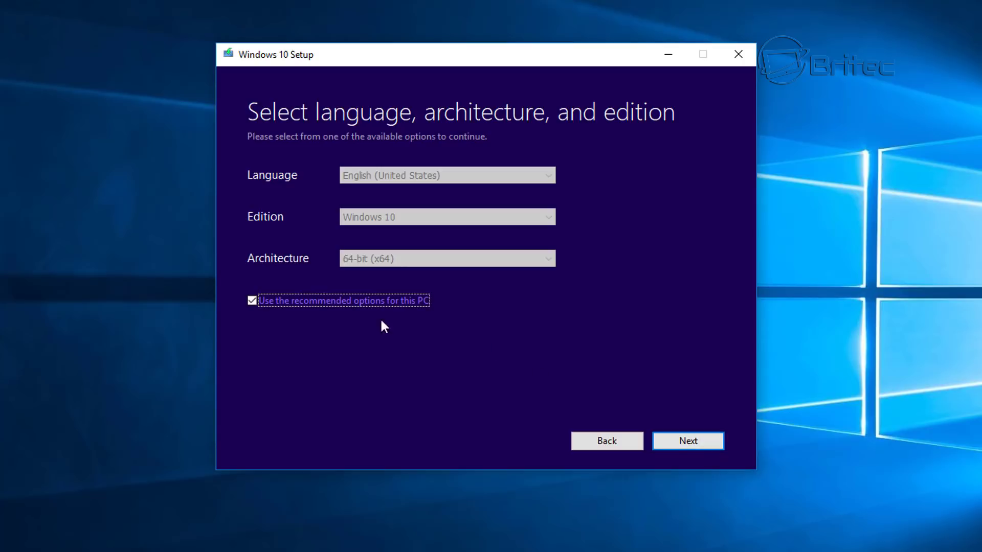
# - Untick the recommended options and keep English (United States), Windows 10, 64-bit (x64)
pyautogui.click(253, 300)
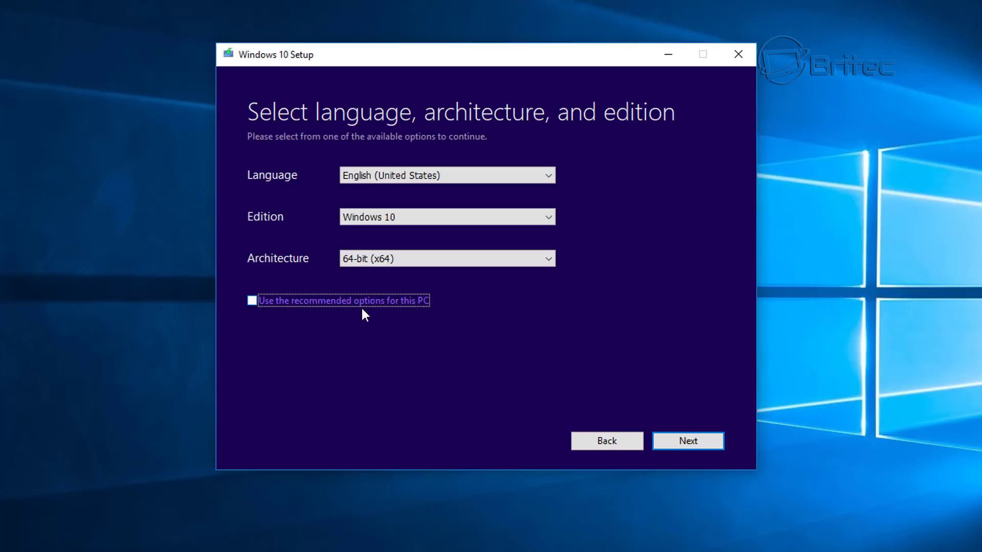
pyautogui.click(685, 450)
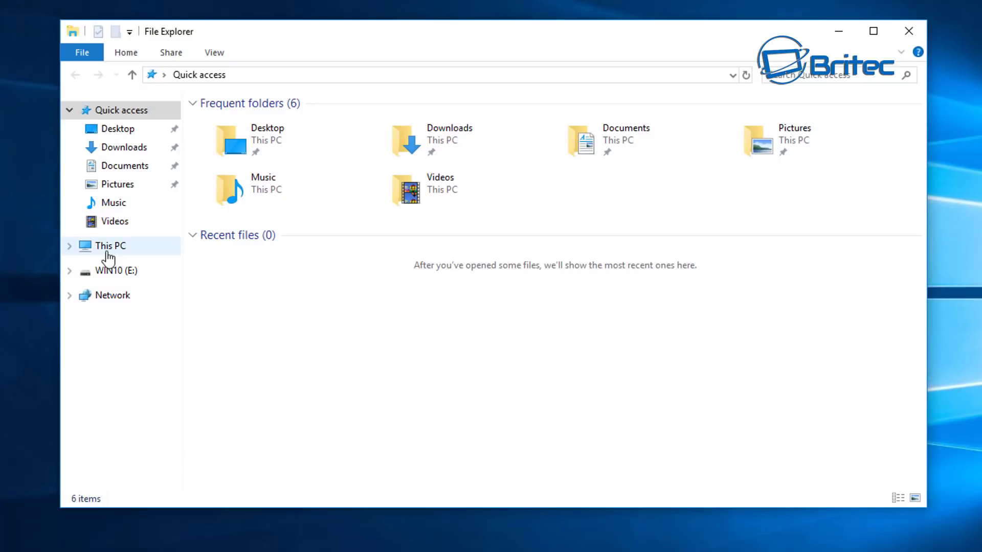
pyautogui.click(107, 250)
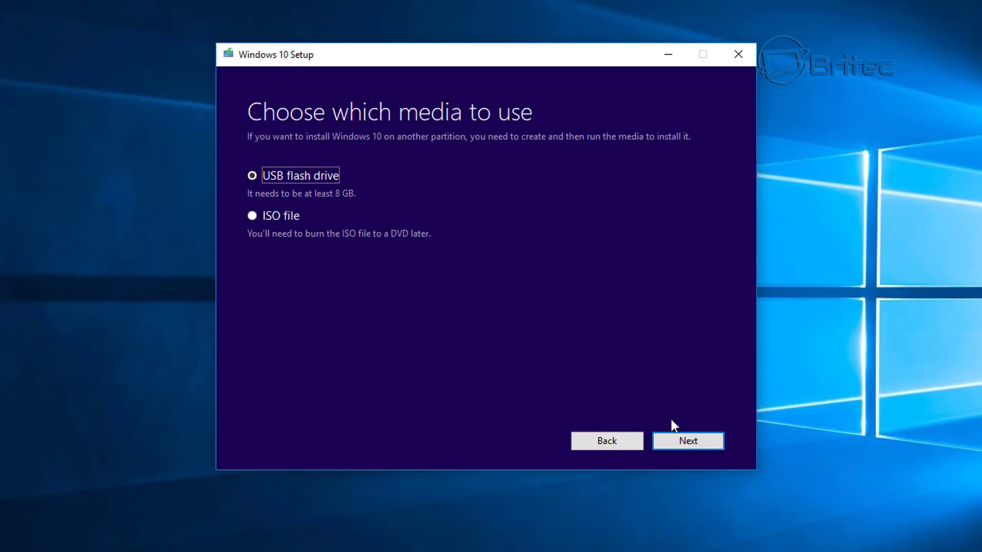
# - Write Windows 10 to the E: (WIN10) USB flash drive
pyautogui.click(704, 449)
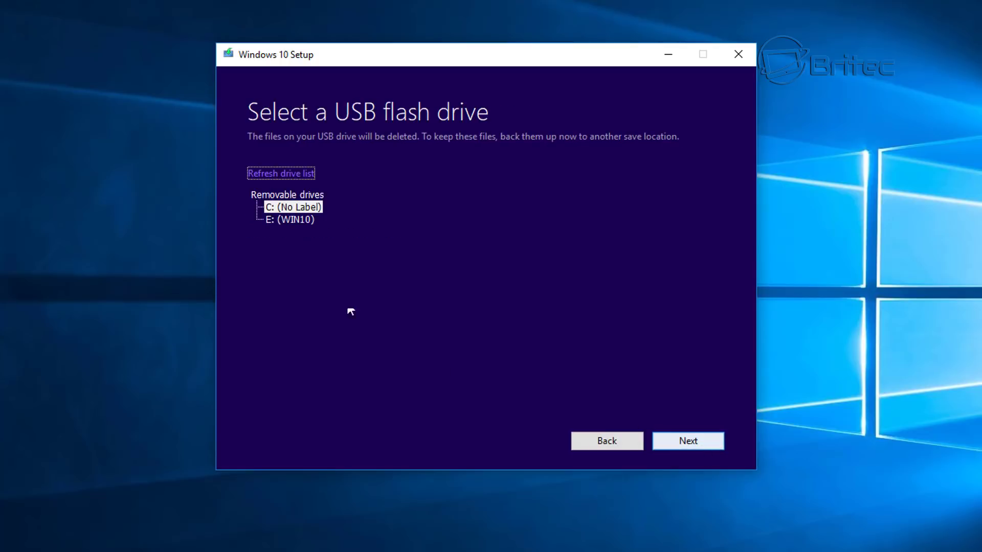
pyautogui.click(291, 219)
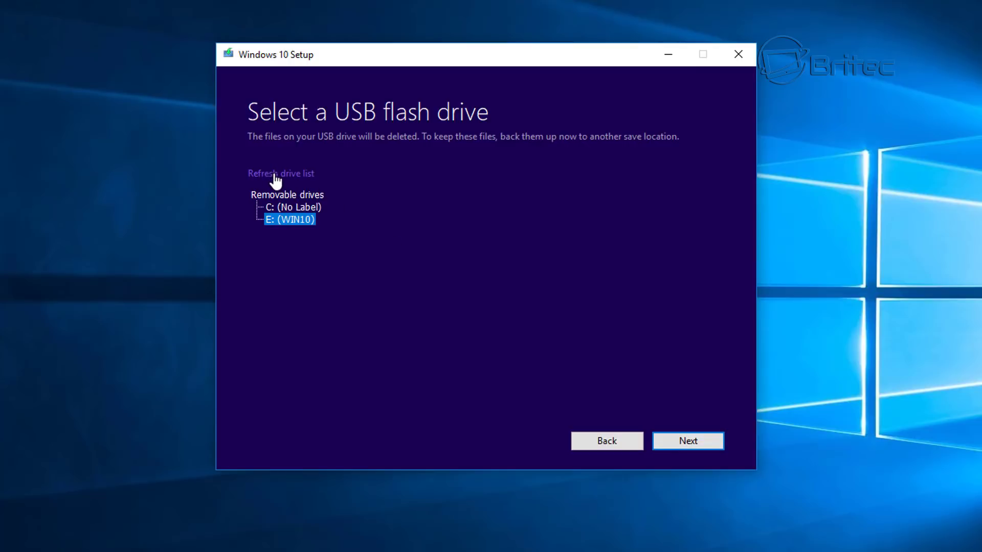
pyautogui.click(708, 441)
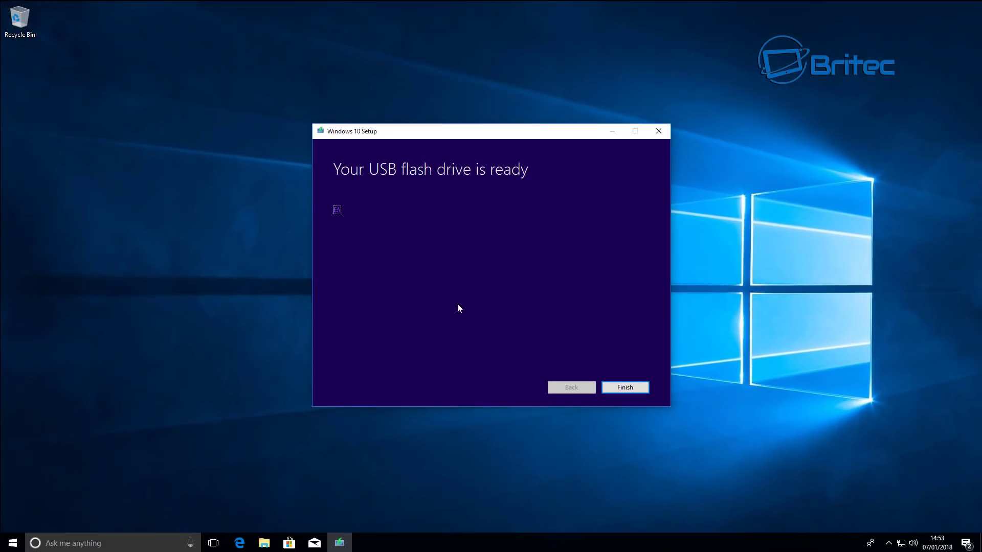
# - Finish the Media Creation Tool once the USB drive is ready
pyautogui.click(624, 388)
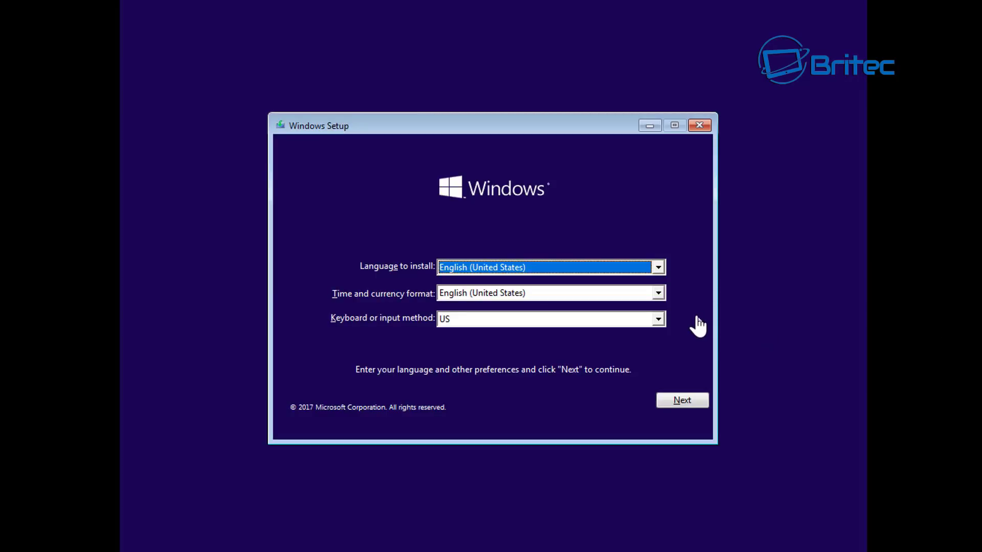
# - Keep English (United States) and the US keyboard, then start the installation with Install now
pyautogui.click(659, 266)
pyautogui.click(660, 265)
pyautogui.click(682, 403)
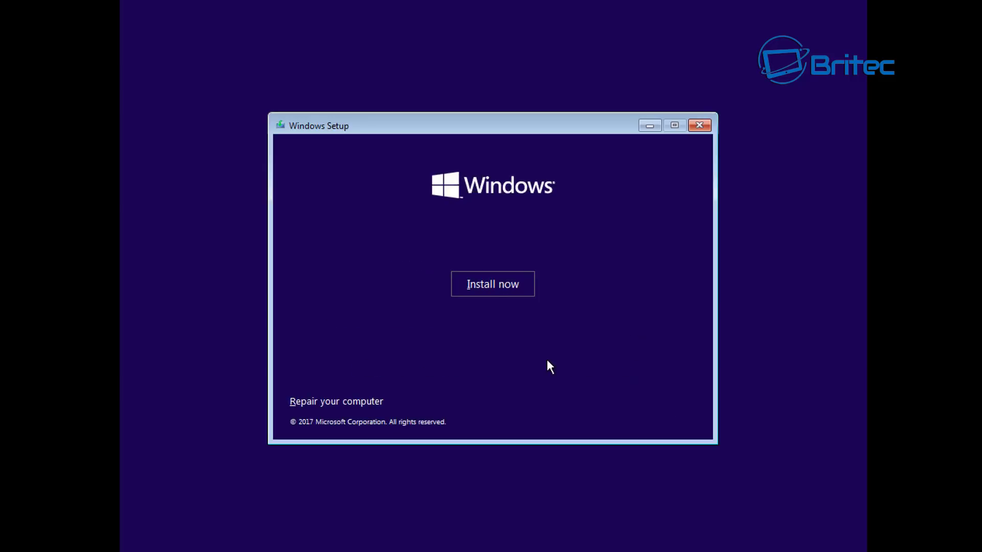
pyautogui.click(502, 292)
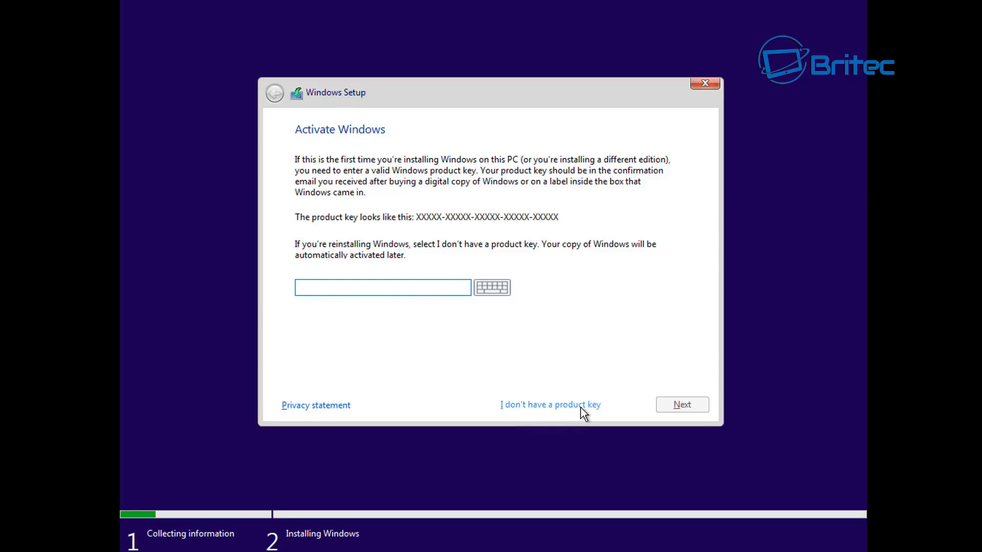
# - Skip the product key and select Windows 10 Pro as the edition
pyautogui.click(527, 407)
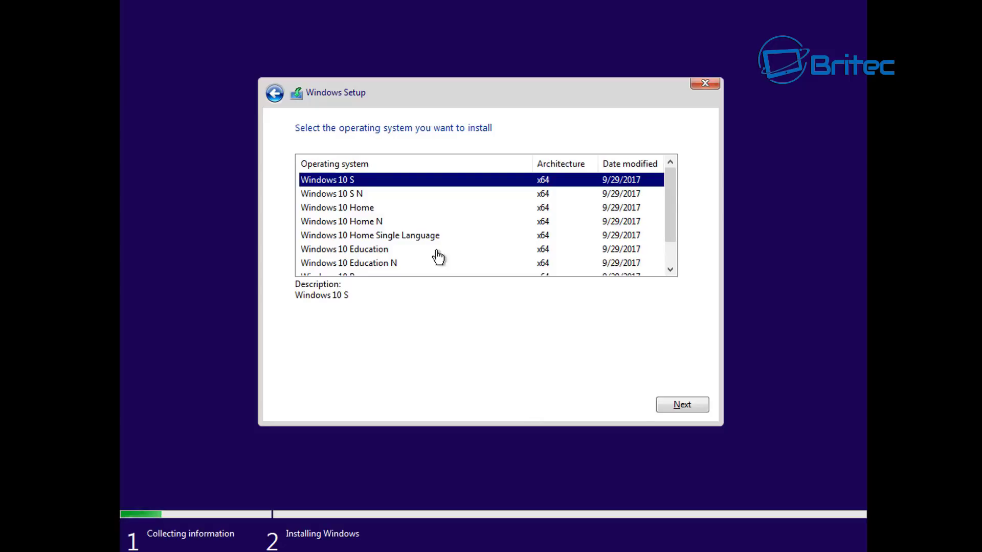
pyautogui.moveTo(671, 187); pyautogui.dragTo(669, 235)
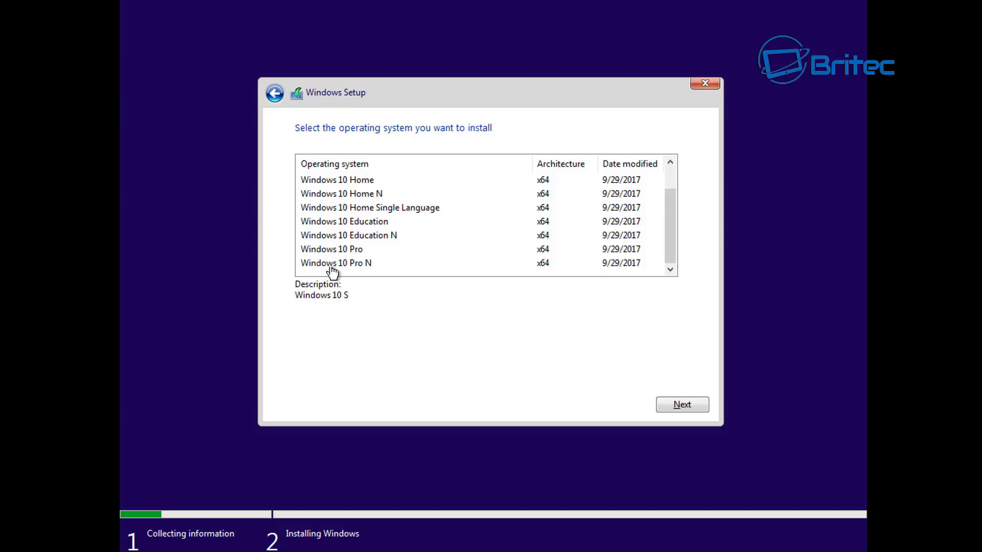
pyautogui.click(332, 250)
pyautogui.click(677, 405)
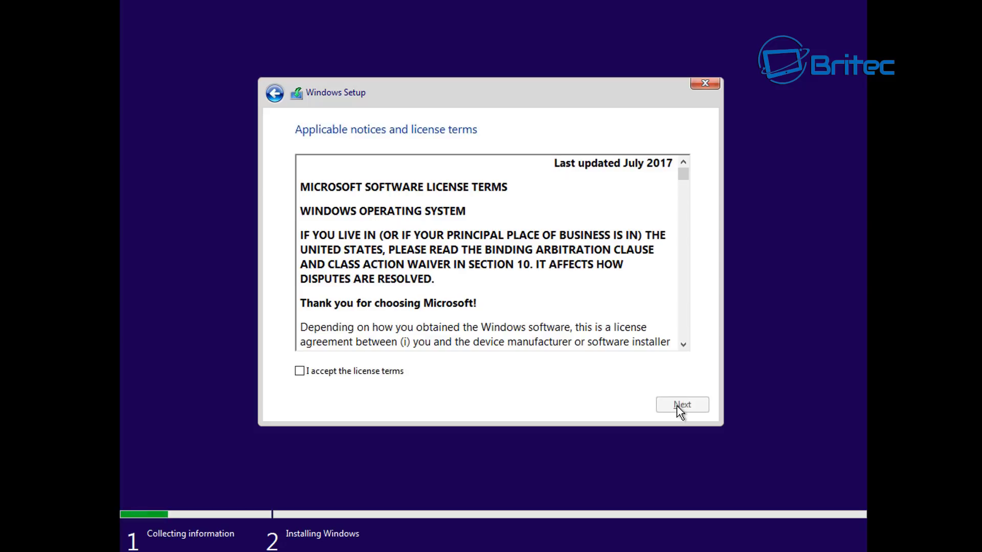
# - Accept the license terms and choose Custom: Install Windows only (advanced)
pyautogui.click(340, 374)
pyautogui.click(685, 404)
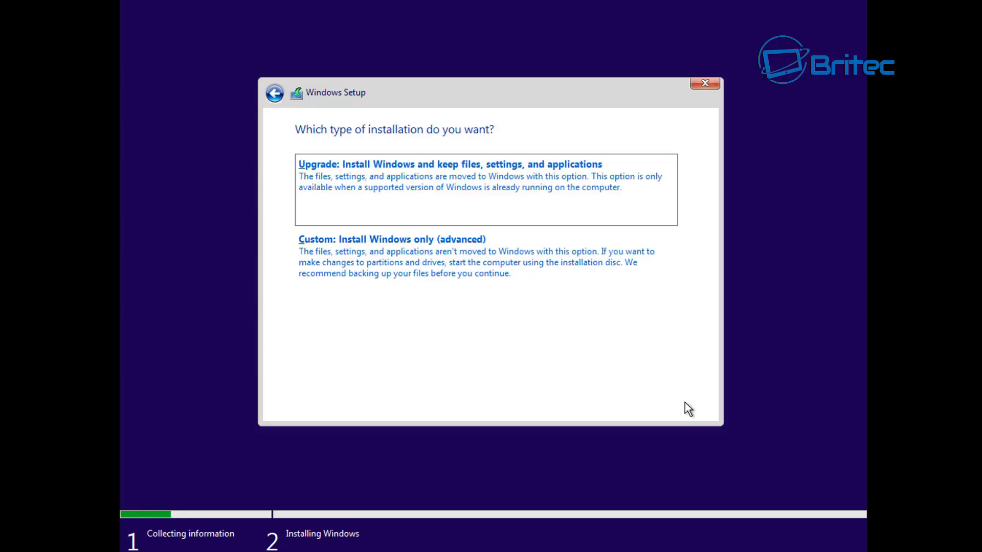
pyautogui.click(379, 274)
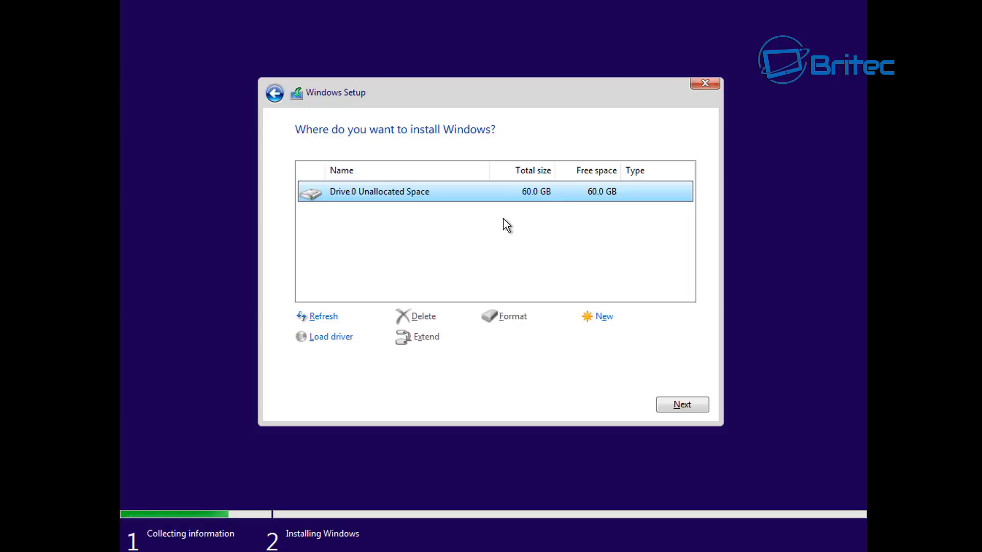
# - Install Windows onto Drive 0's 60.0 GB unallocated space
pyautogui.click(693, 408)
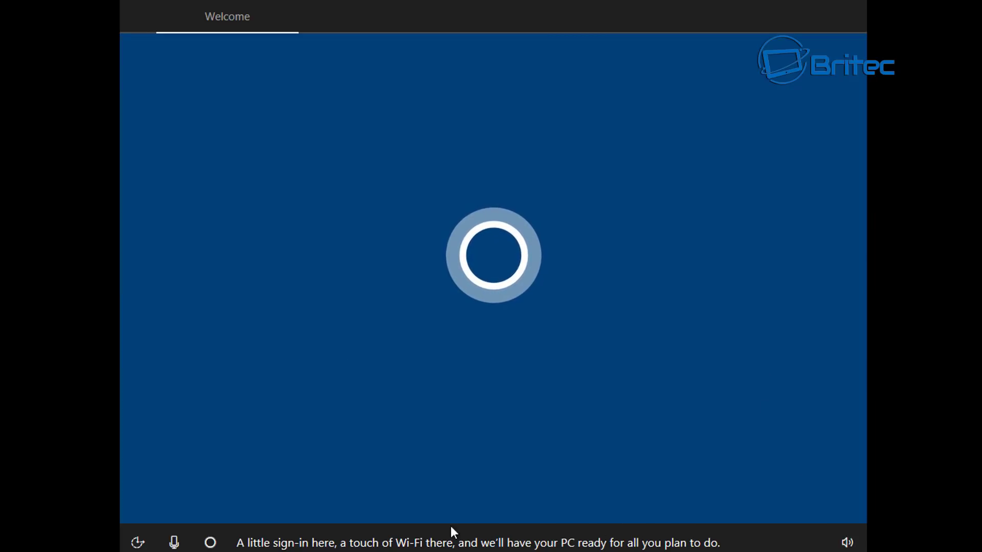
# - Mute Cortana's narration and confirm United Kingdom as the region
pyautogui.click(174, 543)
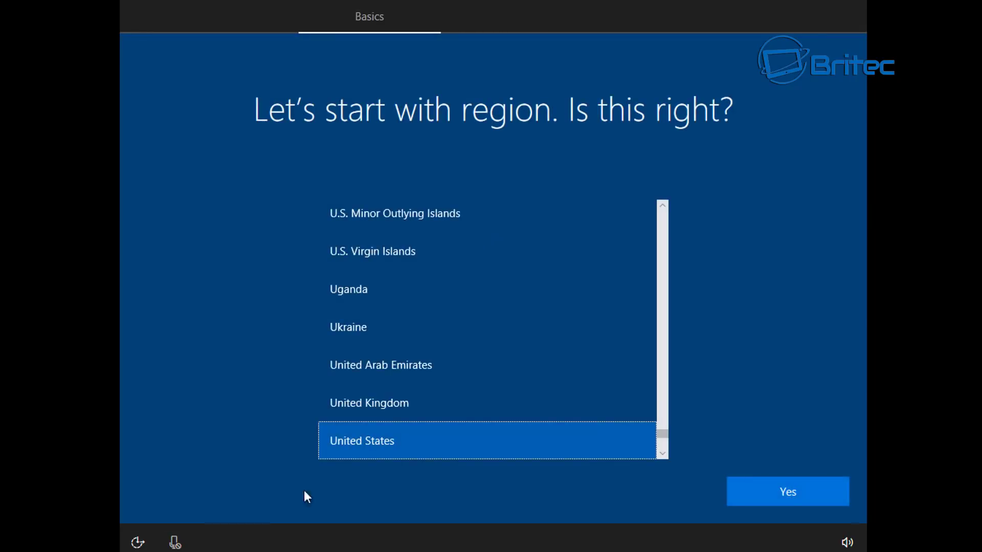
pyautogui.click(453, 404)
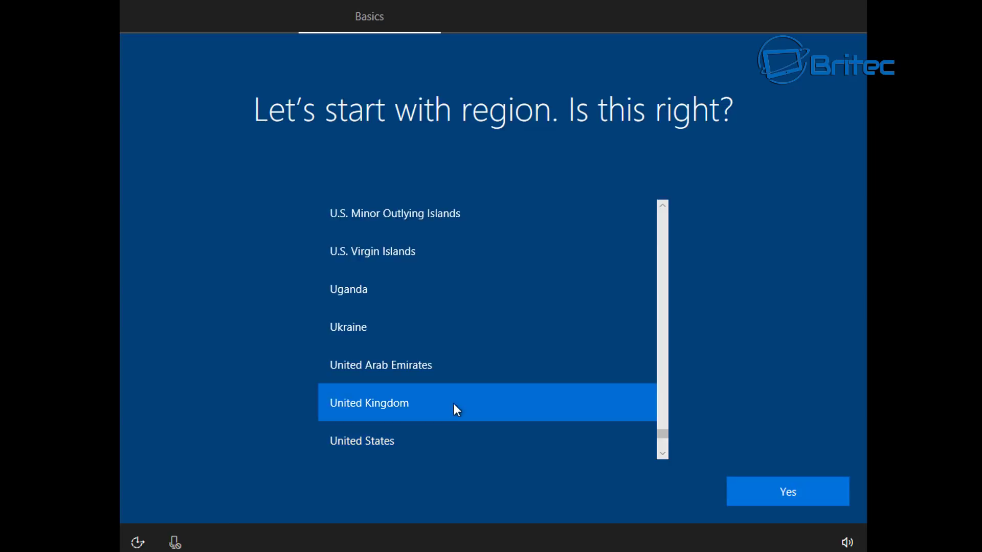
pyautogui.click(785, 486)
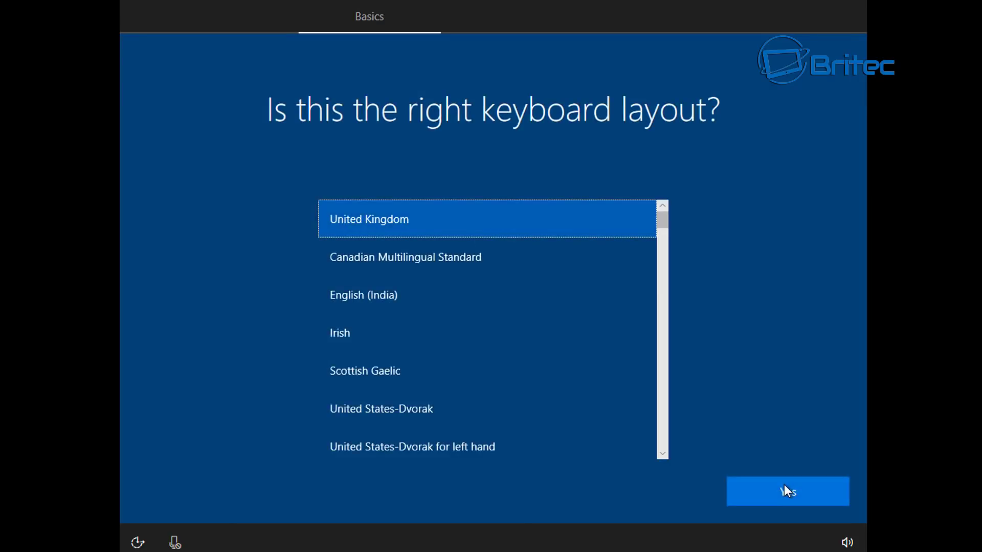
# - Accept the United Kingdom keyboard layout and skip adding a second layout
pyautogui.click(796, 489)
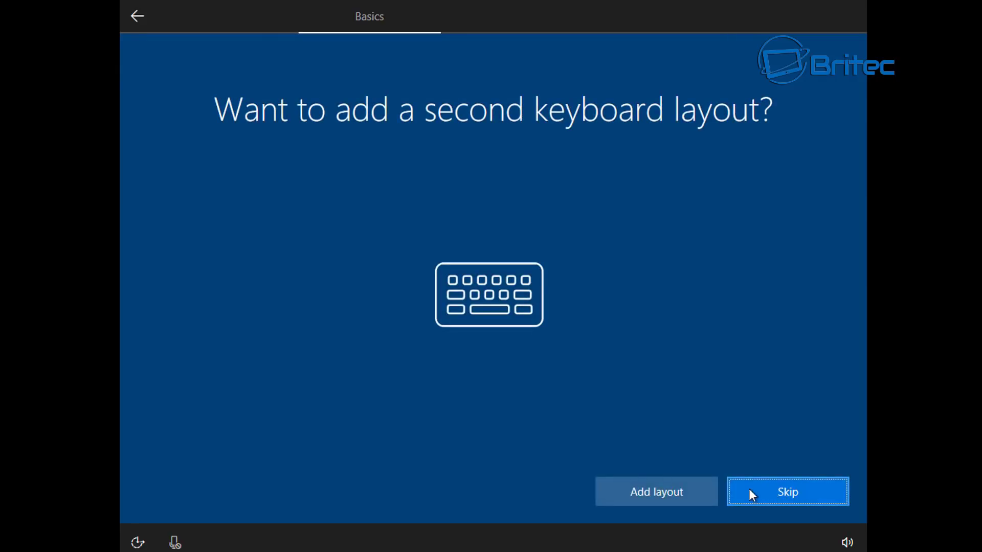
pyautogui.click(781, 496)
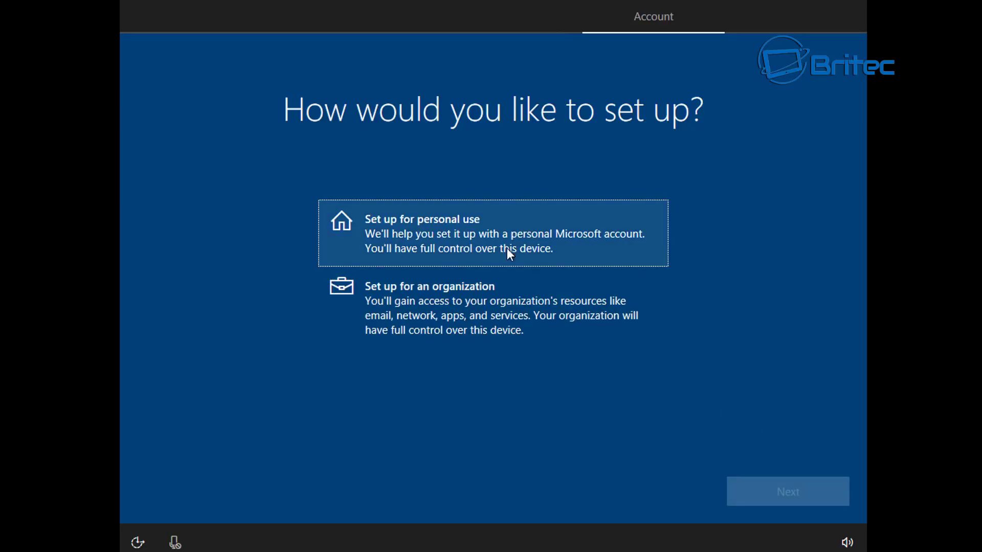
# - Choose personal use, pick Offline account, and decline the Microsoft sign-in offer
pyautogui.click(489, 234)
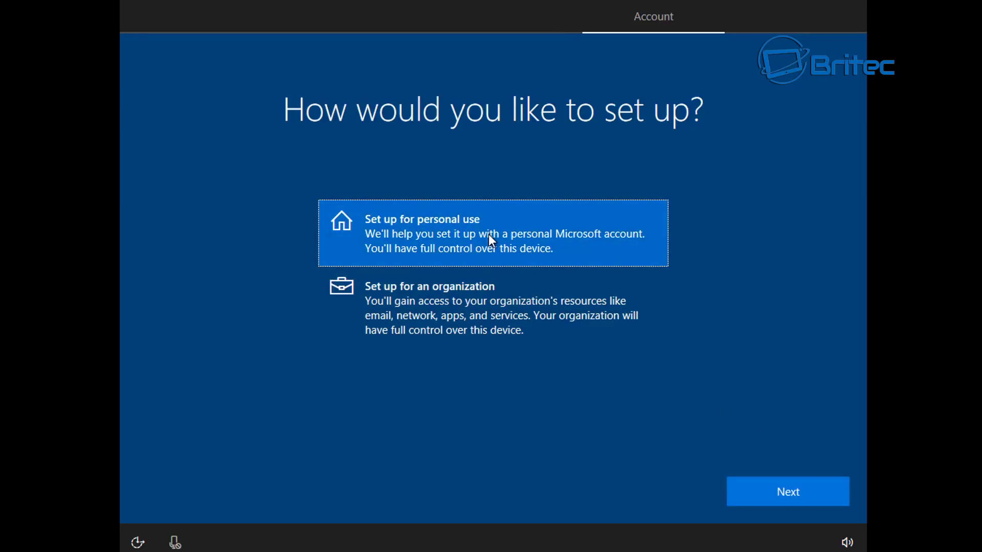
pyautogui.click(796, 492)
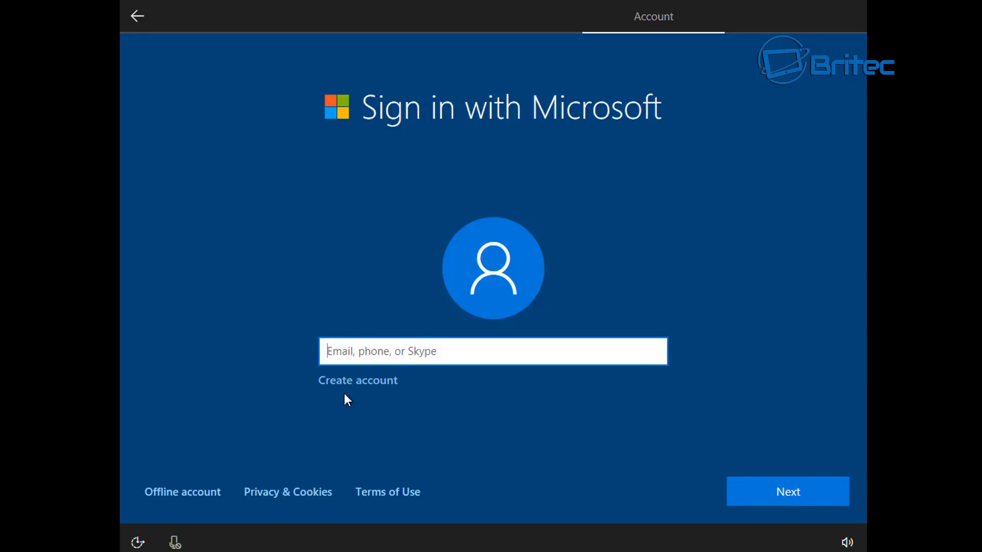
pyautogui.click(197, 496)
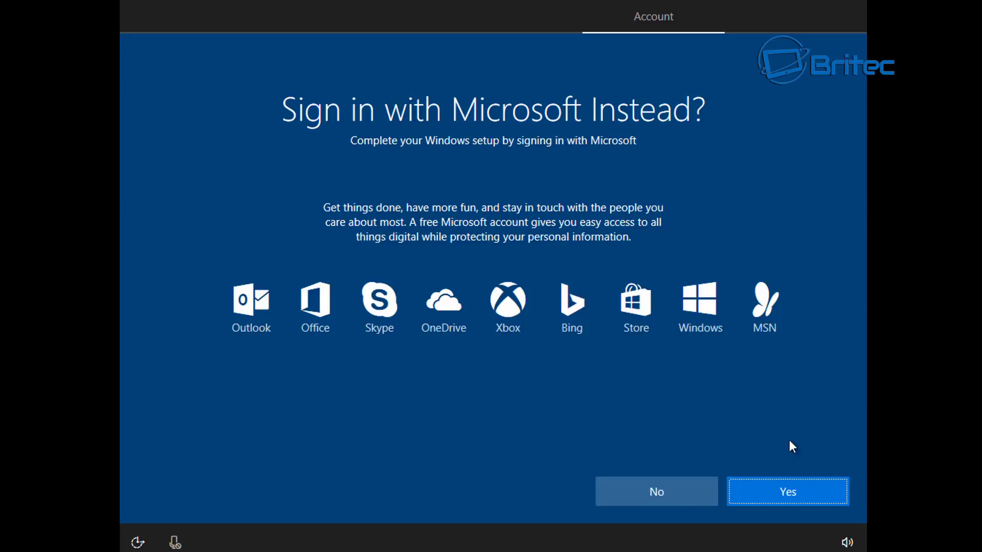
pyautogui.click(674, 501)
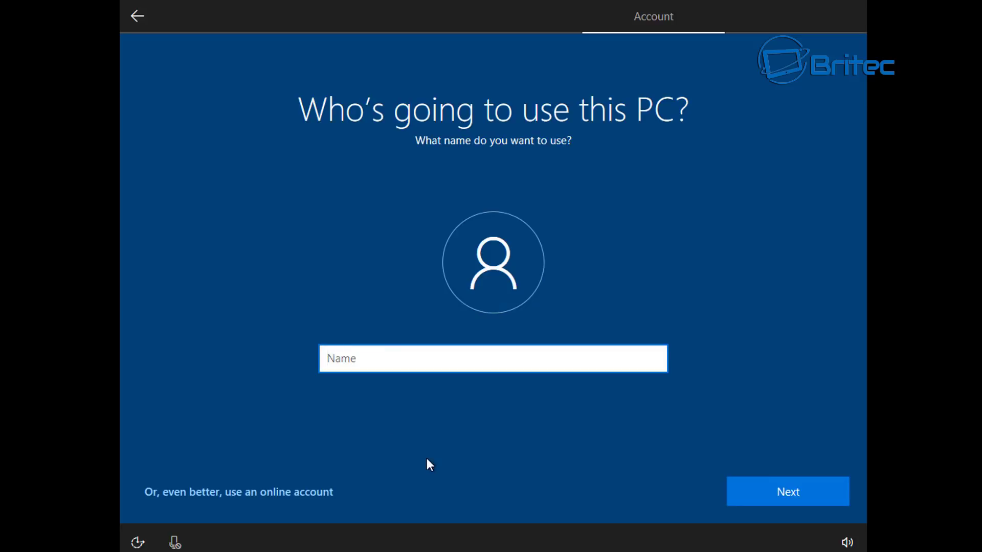
# - Enter a user name for the local account and continue with no password
pyautogui.write('Britec')
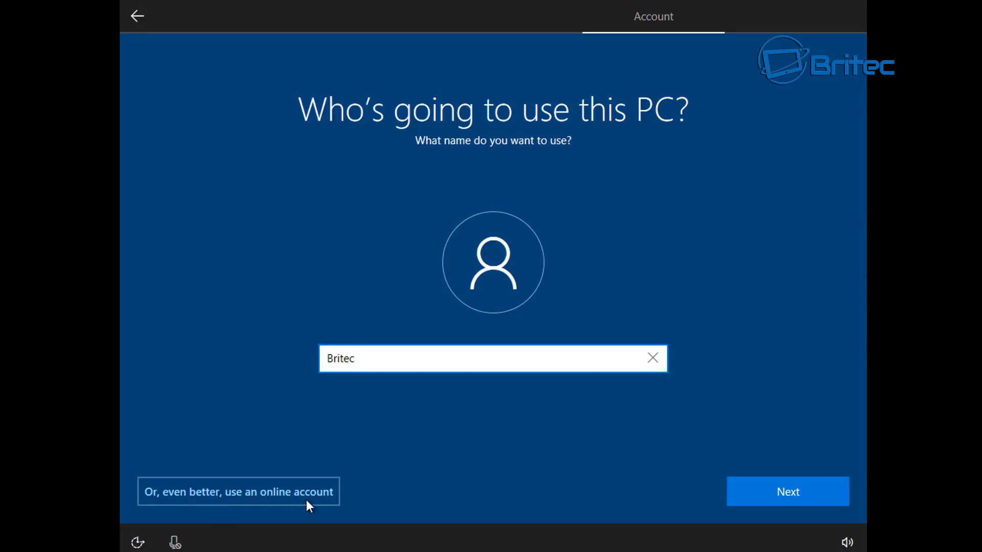
pyautogui.click(746, 504)
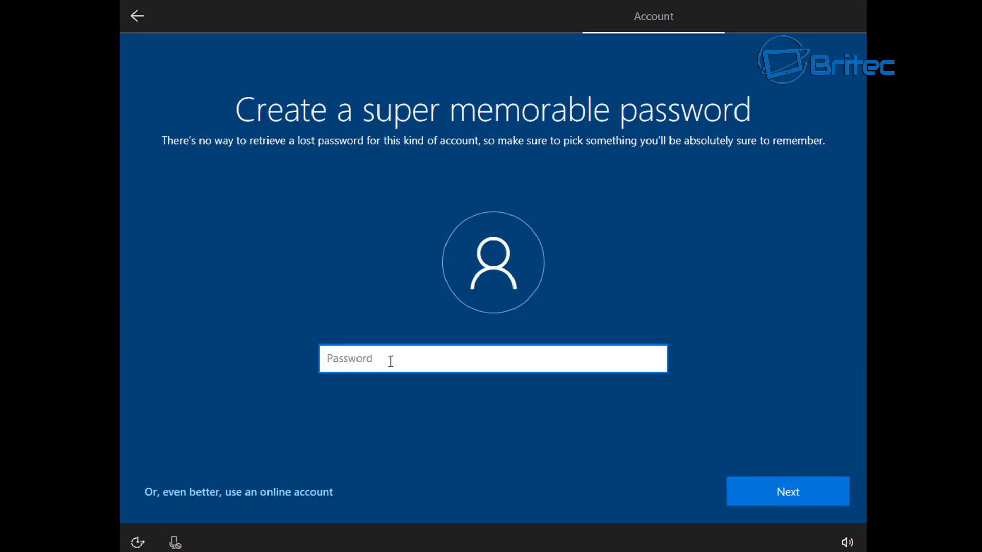
pyautogui.click(756, 483)
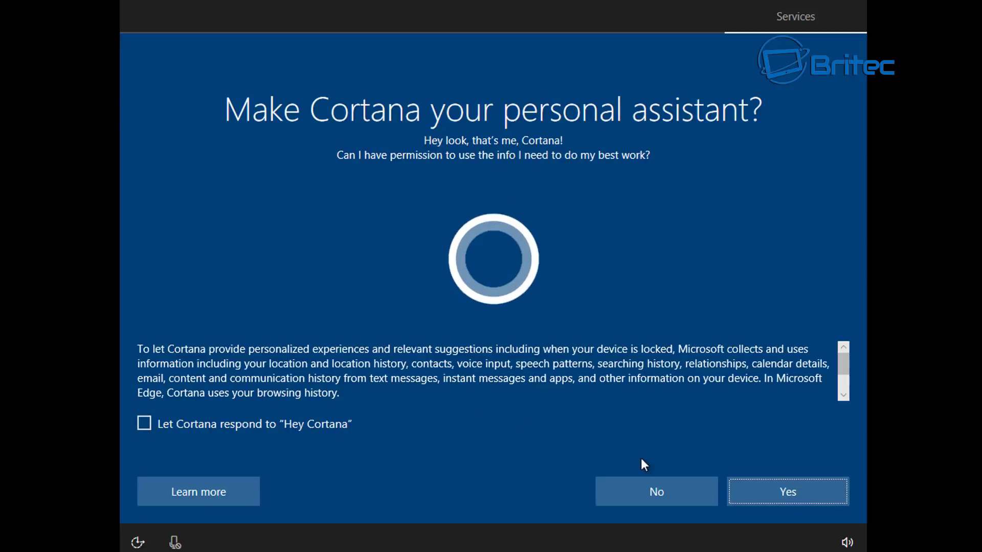
# - Decline Cortana, turn off Location, Ads, Speech and tailored experiences, set Diagnostics to Basic, and accept
pyautogui.click(639, 494)
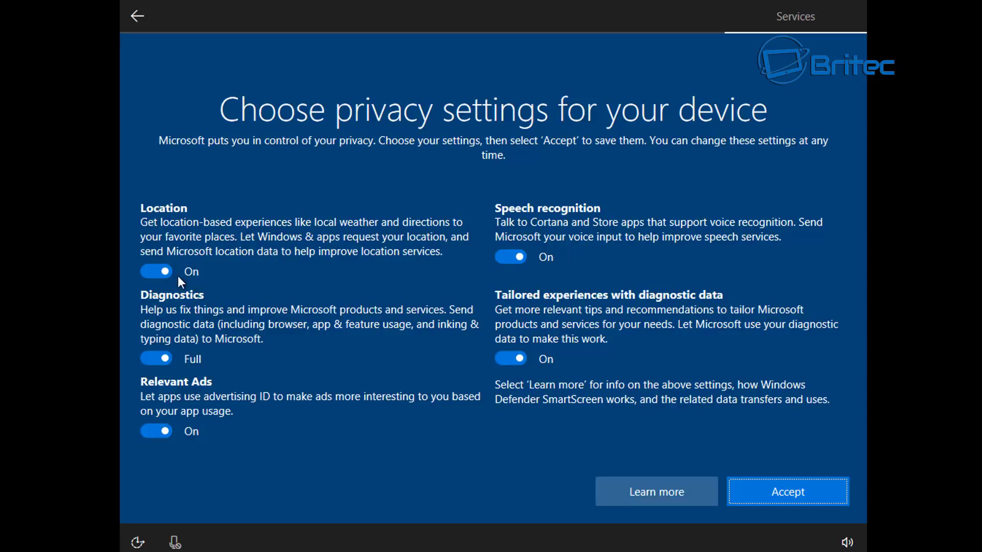
pyautogui.click(158, 273)
pyautogui.click(157, 339)
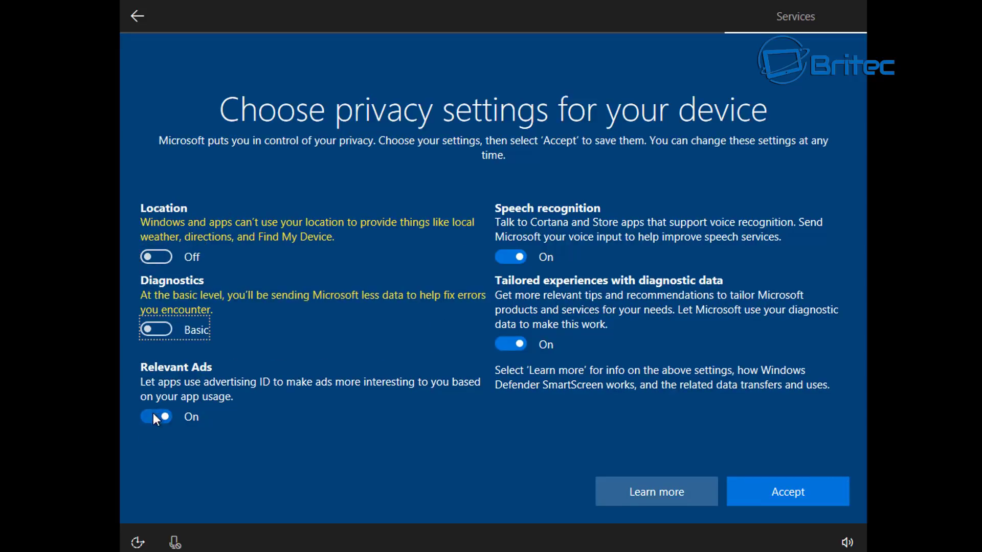
pyautogui.click(155, 416)
pyautogui.click(509, 257)
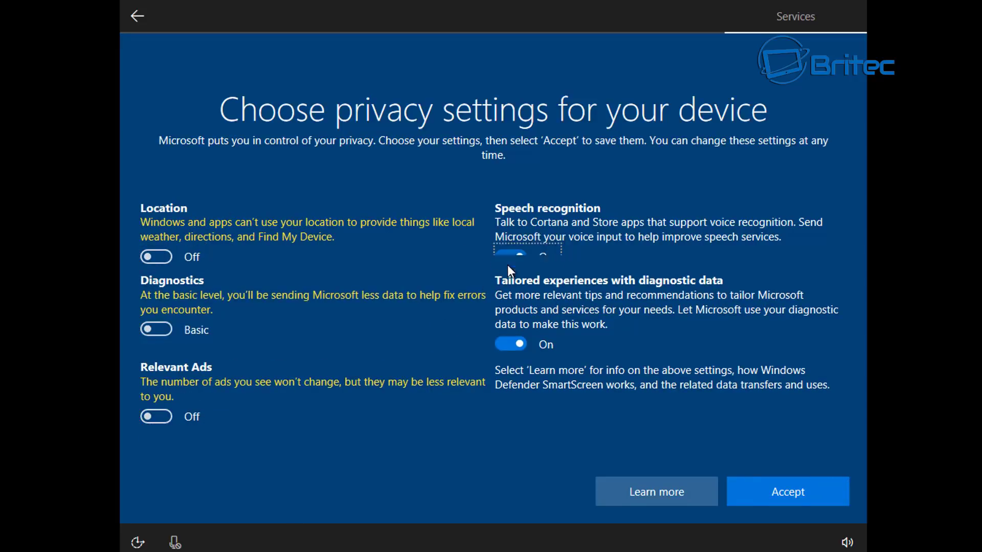
pyautogui.click(503, 345)
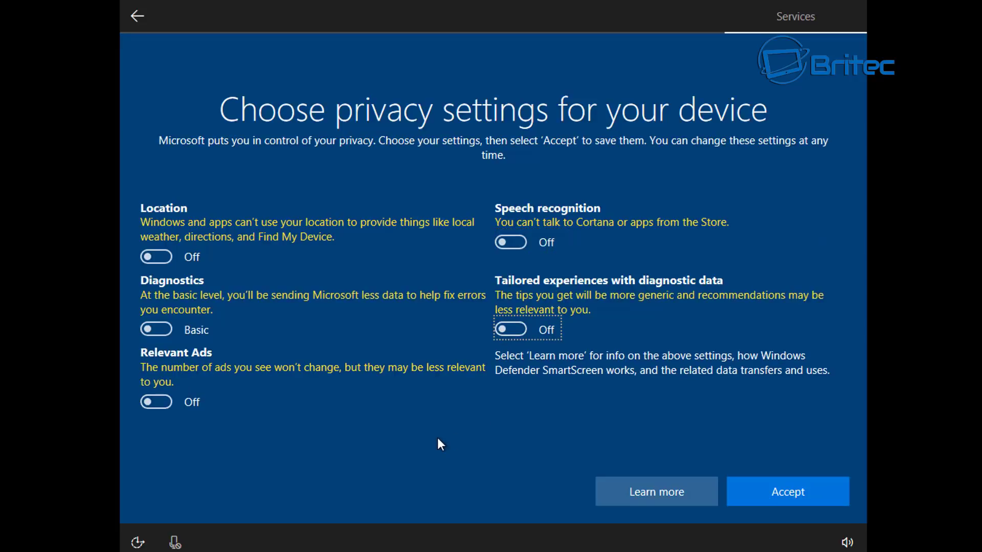
pyautogui.click(795, 500)
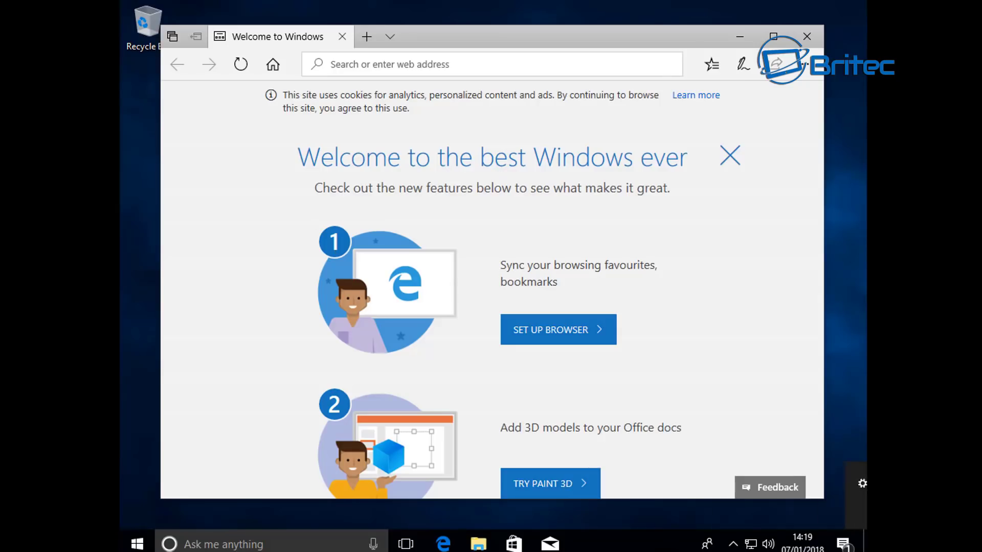
# - Close Edge and reach the Activation page via Start > Settings
pyautogui.click(807, 36)
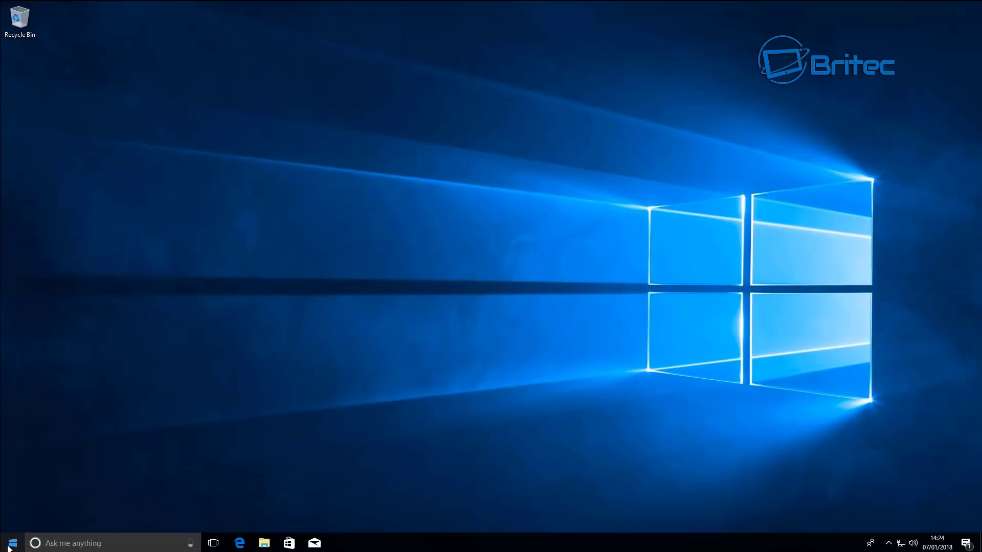
pyautogui.click(10, 546)
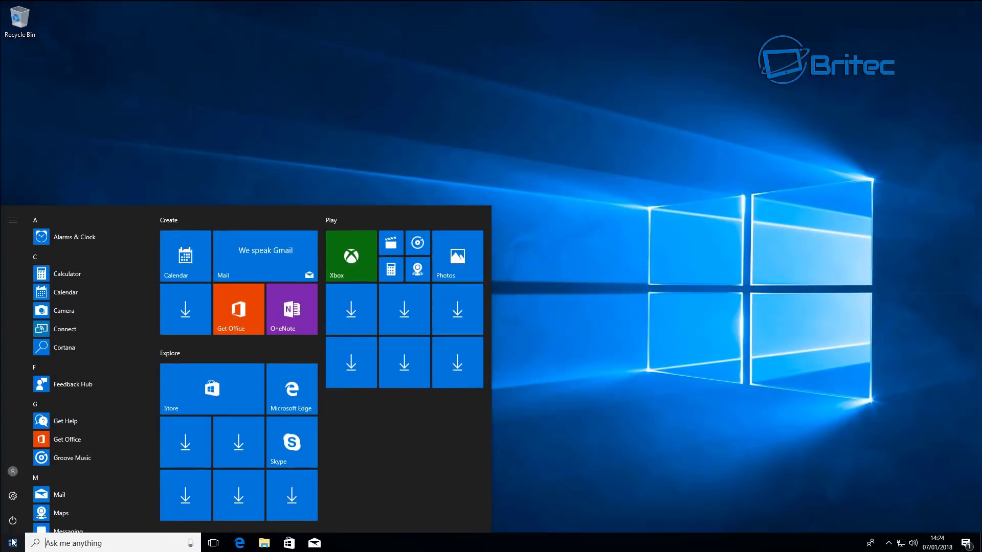
pyautogui.click(12, 497)
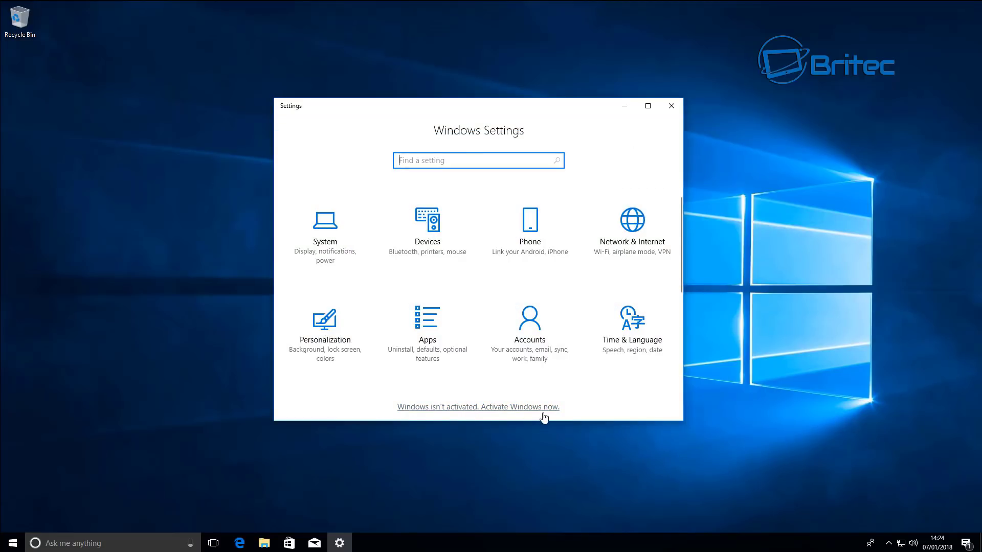
pyautogui.click(493, 414)
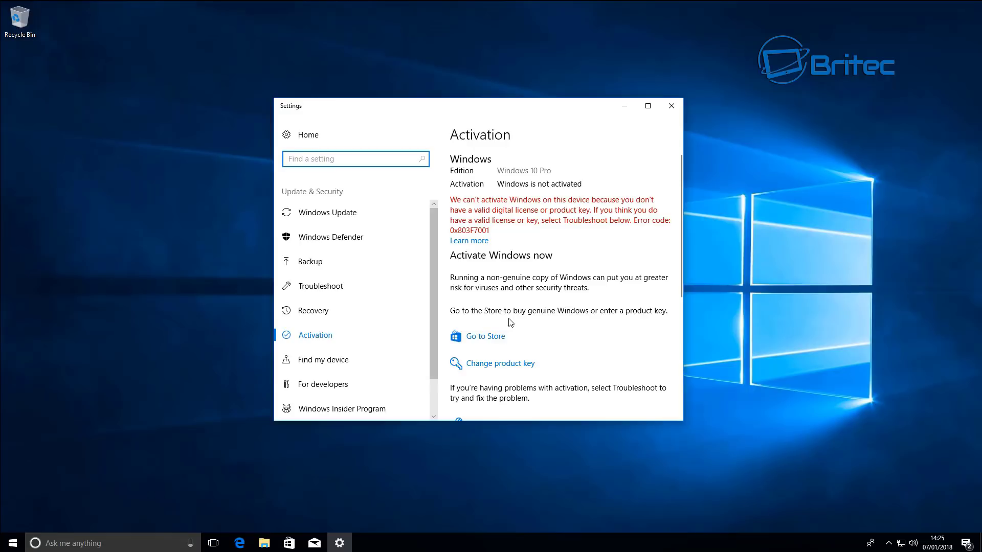
# - Open the Change product key dialog and cancel it without entering a key
pyautogui.click(503, 367)
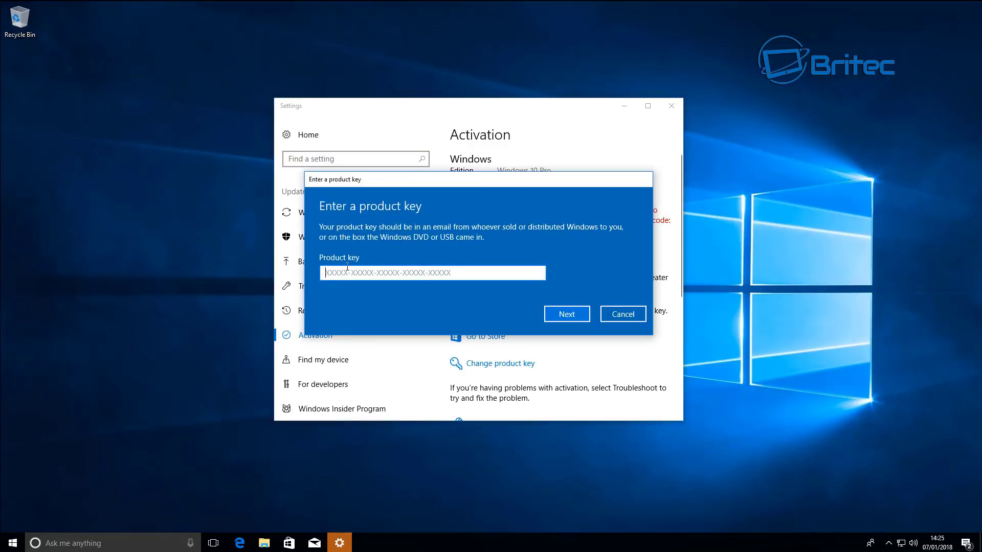
pyautogui.click(381, 273)
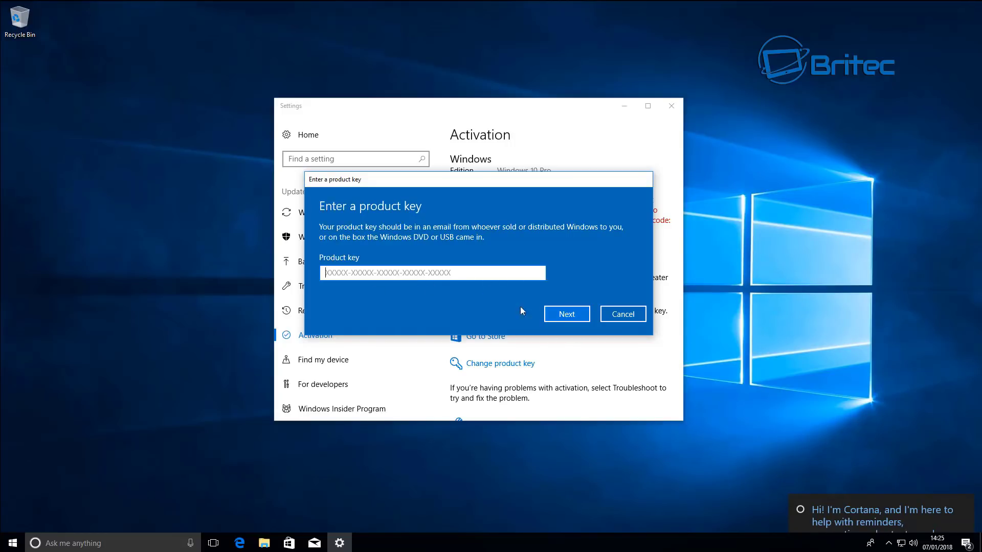
pyautogui.click(622, 320)
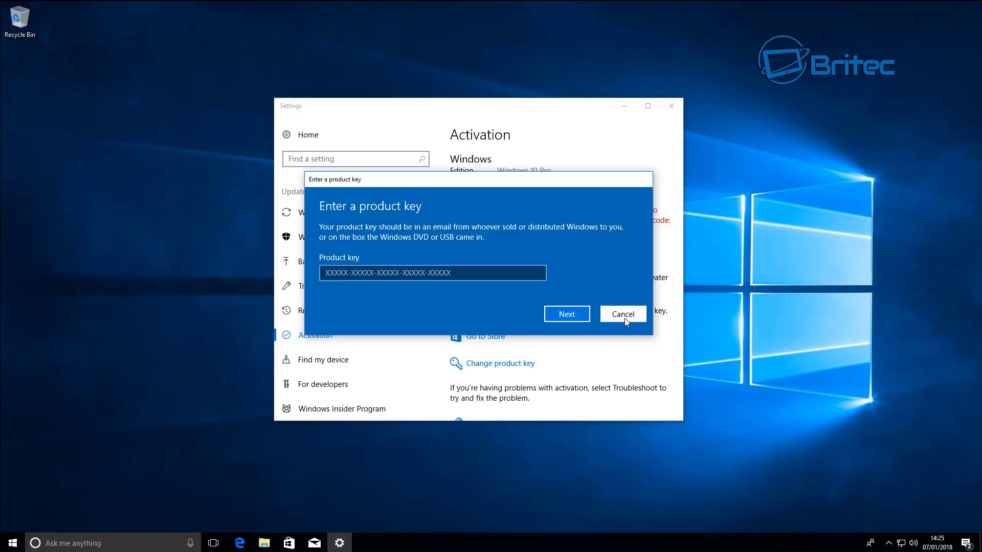
pyautogui.click(622, 314)
# - Scroll down the Activation page, then close the Settings window
pyautogui.scroll(-5, 571, 314)
pyautogui.scroll(-2, 571, 314)
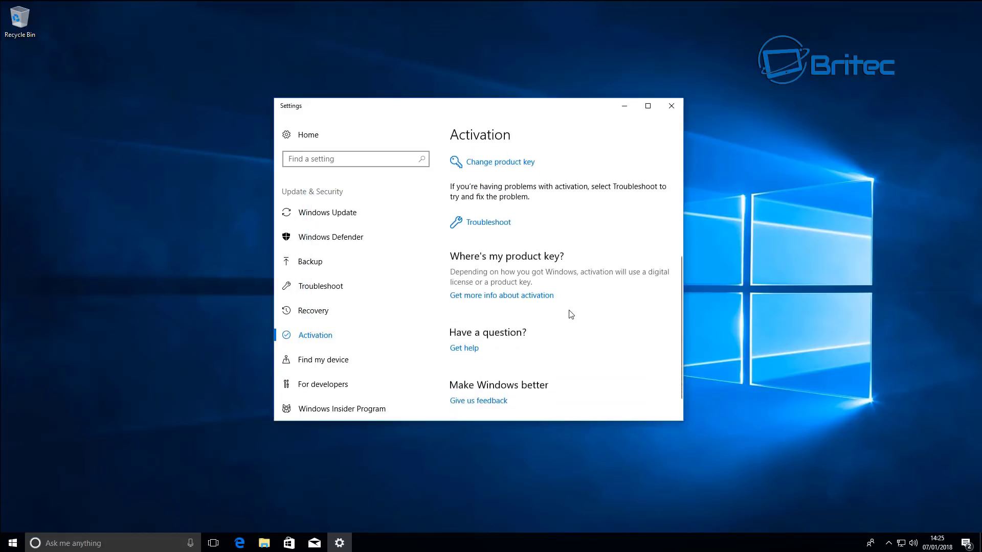
pyautogui.scroll(-1, 571, 314)
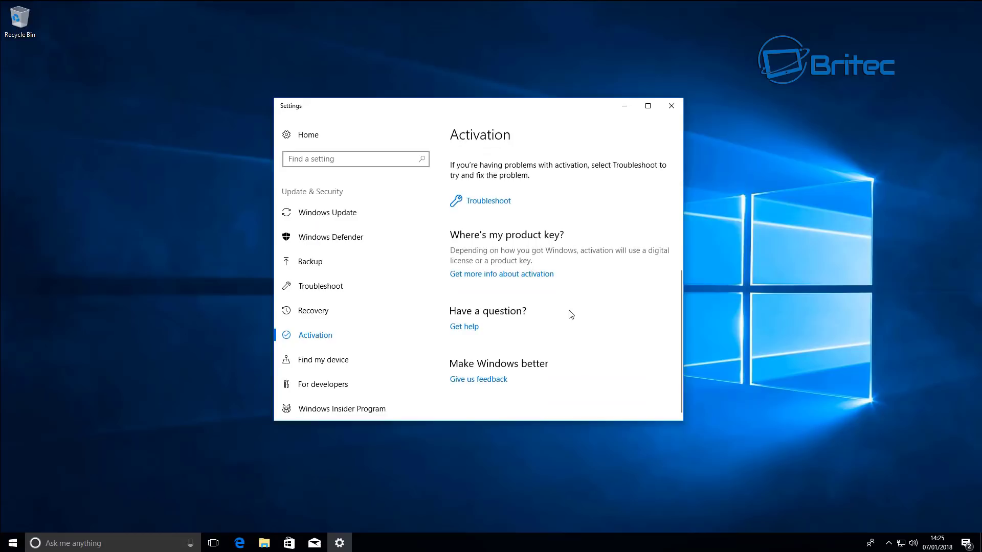
pyautogui.click(669, 109)
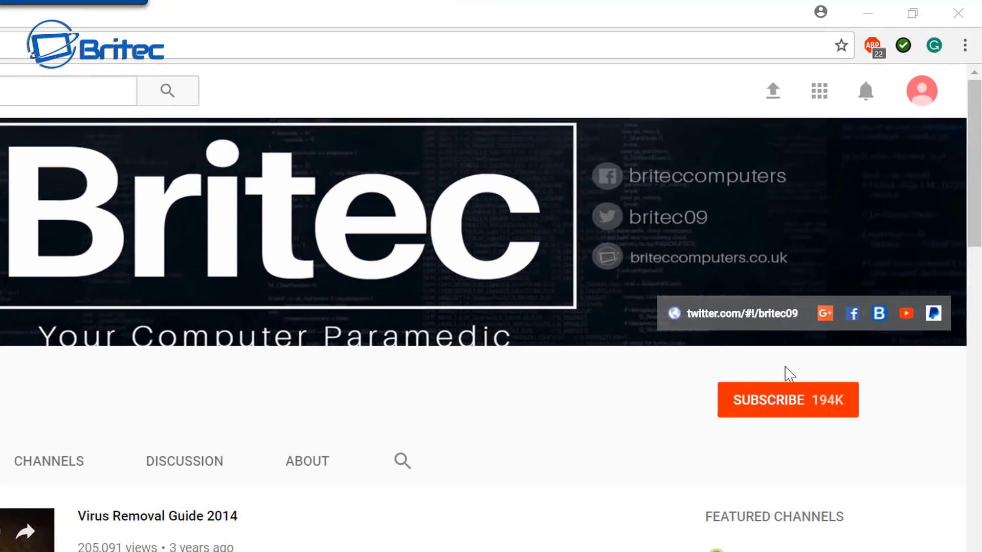
# - Subscribe to the Britec09 channel and switch on the notification bell
pyautogui.click(780, 409)
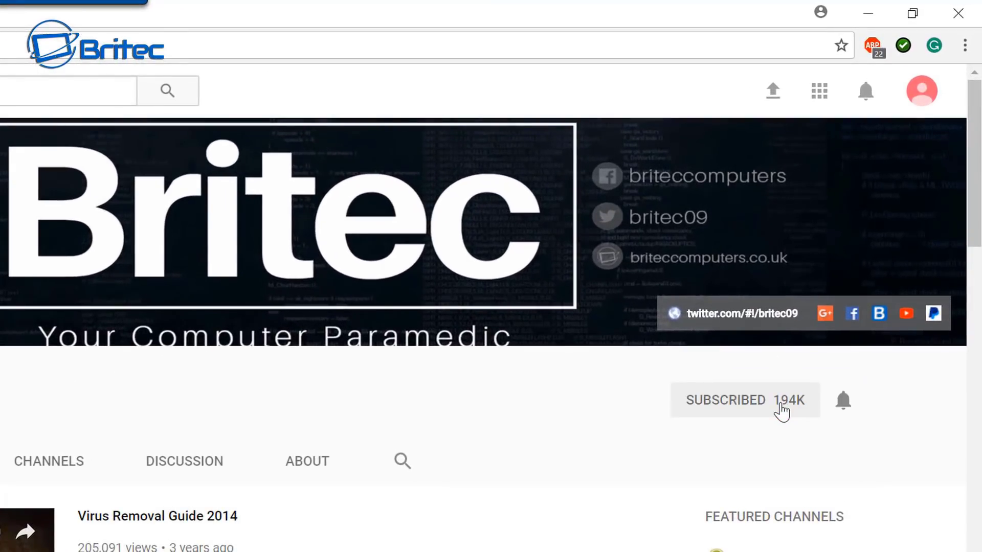
pyautogui.click(843, 409)
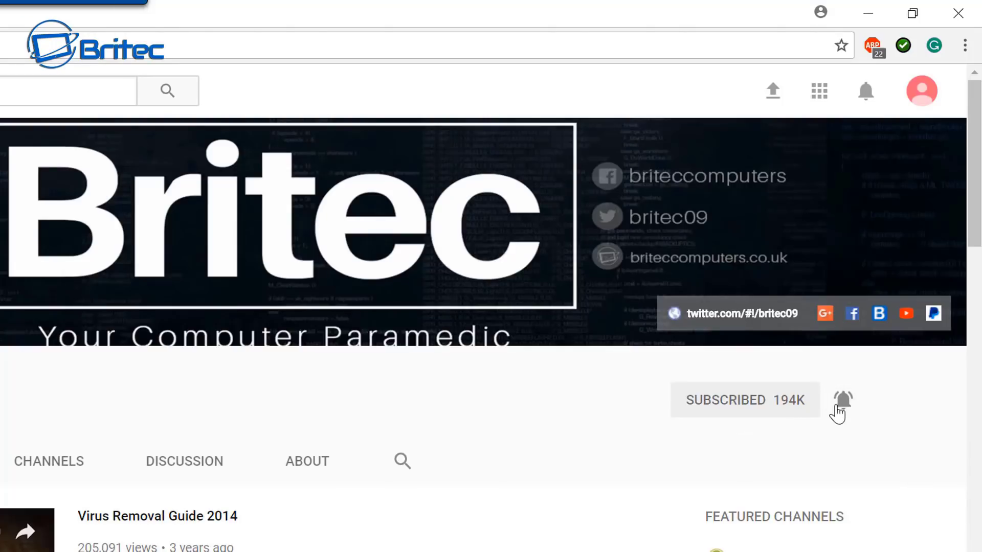